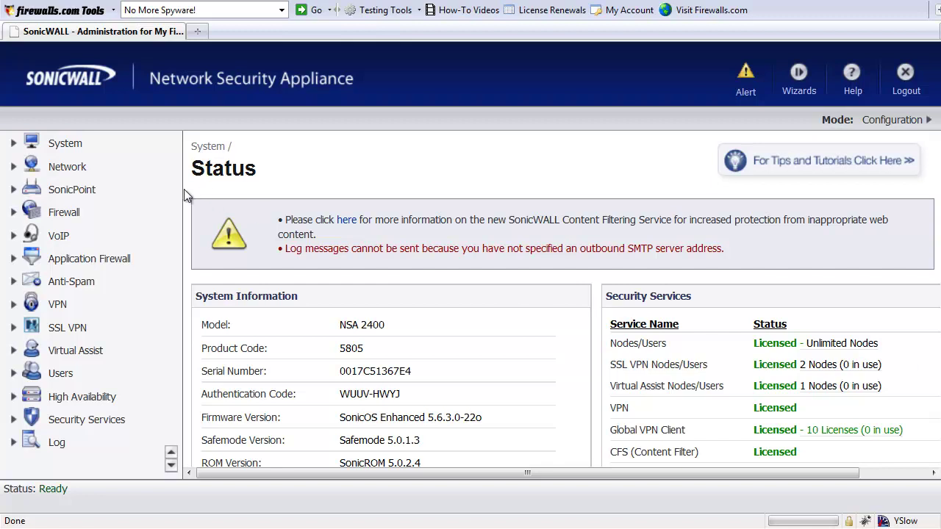
# Step: Open the Security Services > Anti-Spyware page
pyautogui.click(87, 420)
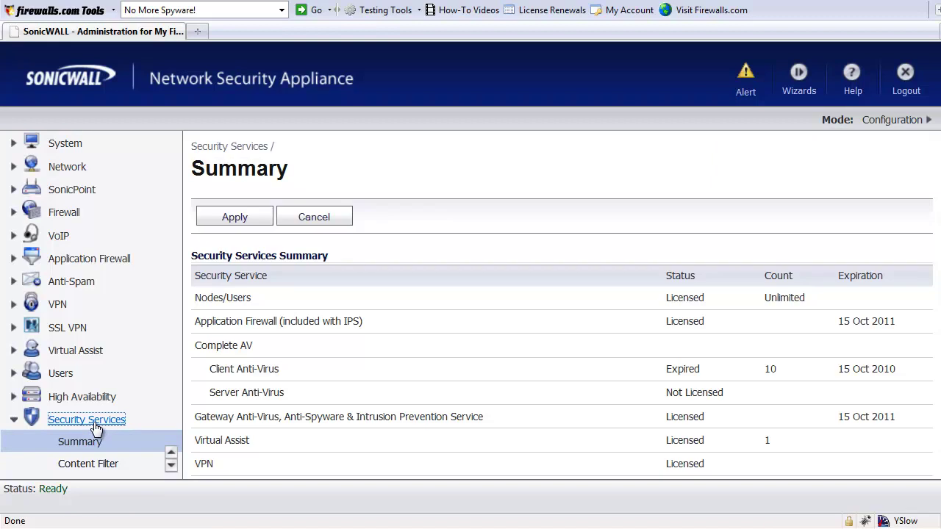
pyautogui.scroll(-3, 170, 473)
pyautogui.scroll(-3, 175, 473)
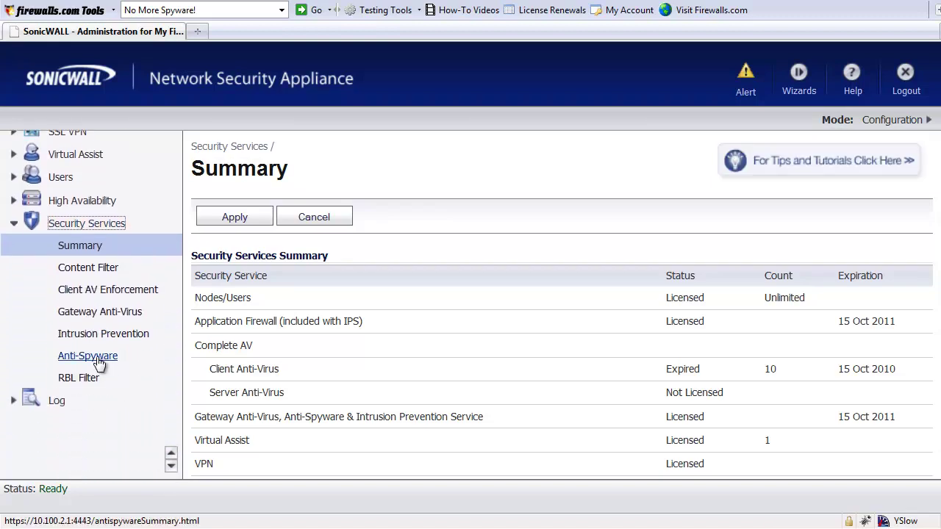
pyautogui.click(99, 359)
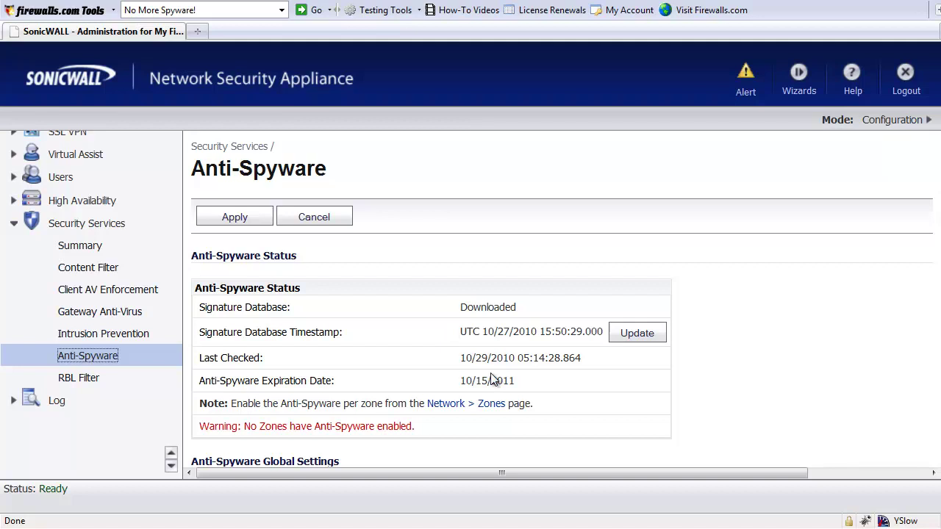
# Step: Check Enable Anti-Spyware and scroll down to the signature-group settings
pyautogui.click(752, 389)
pyautogui.scroll(-1, 752, 390)
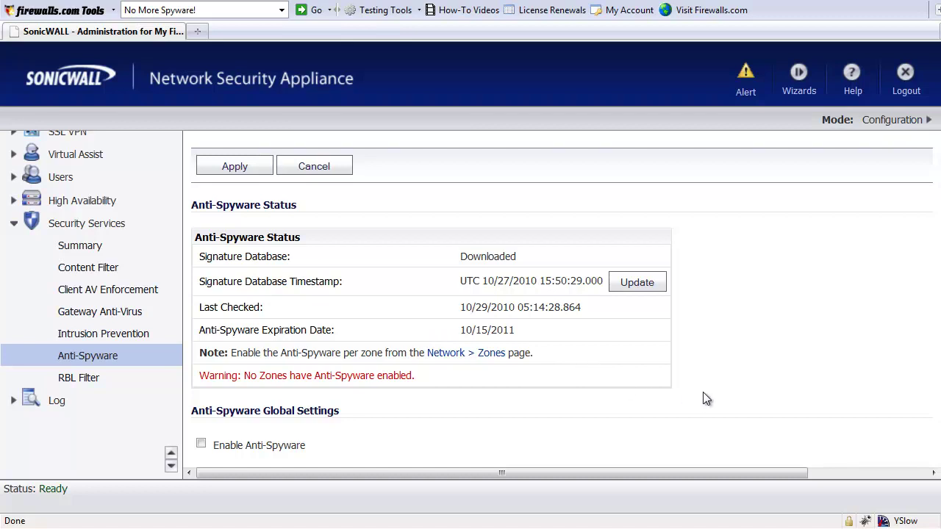
pyautogui.scroll(-1, 716, 397)
pyautogui.scroll(-4, 716, 398)
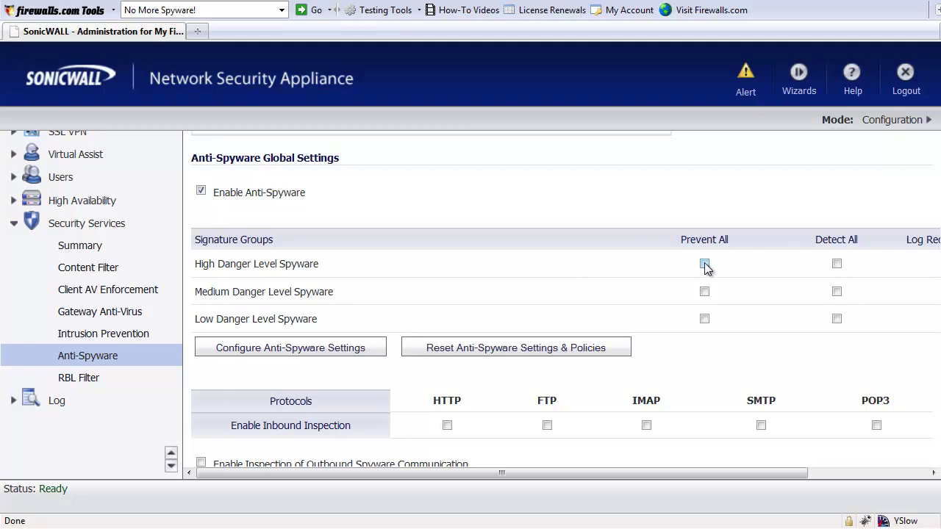
# Step: Tick Prevent All for High and Medium danger, and Detect All for High, Medium and Low
pyautogui.moveTo(705, 268)
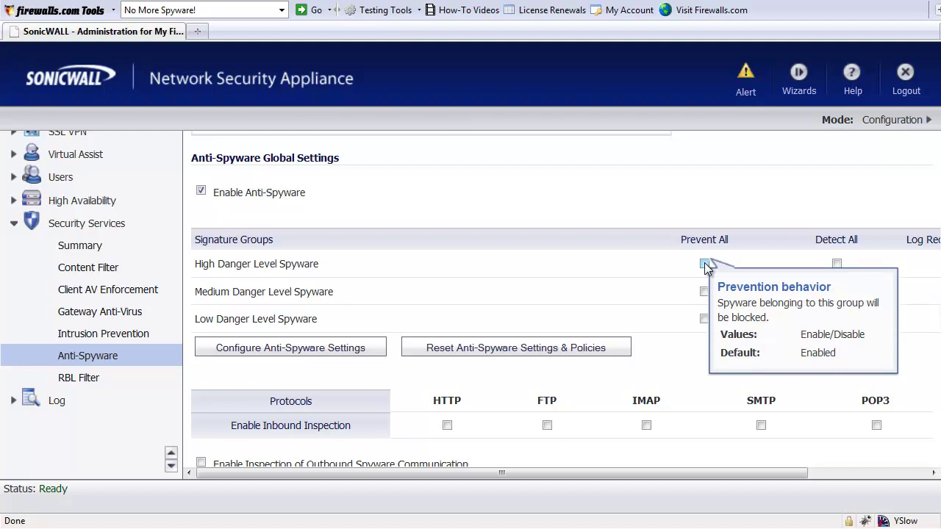
pyautogui.click(704, 264)
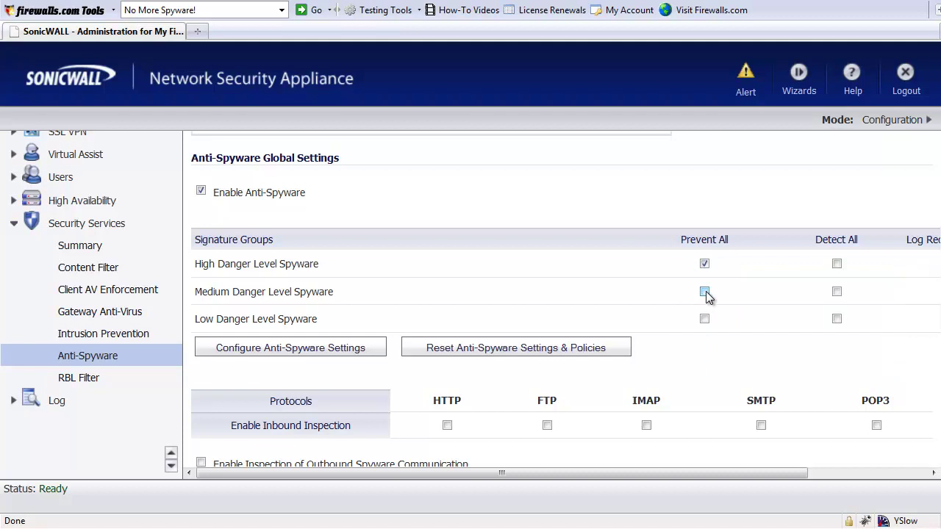
pyautogui.click(705, 292)
pyautogui.click(837, 264)
pyautogui.click(838, 292)
pyautogui.click(837, 320)
pyautogui.moveTo(705, 328)
# Step: Enable inbound spyware inspection for HTTP, SMTP and POP3, plus outbound spyware communication inspection
pyautogui.scroll(-5, 566, 299)
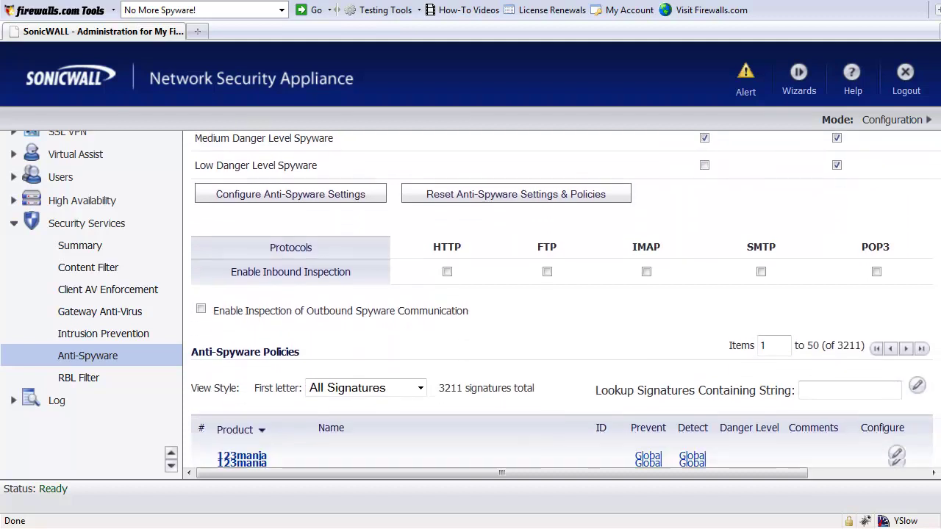
pyautogui.scroll(-2, 907, 229)
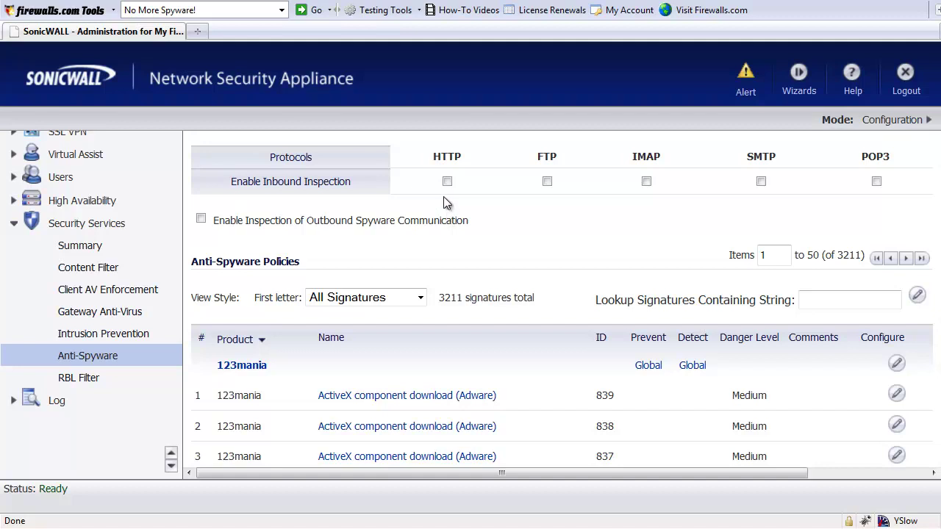
pyautogui.click(447, 182)
pyautogui.click(764, 188)
pyautogui.click(876, 181)
pyautogui.click(201, 220)
# Step: Apply the Anti-Spyware settings so the configuration is updated
pyautogui.scroll(8, 562, 300)
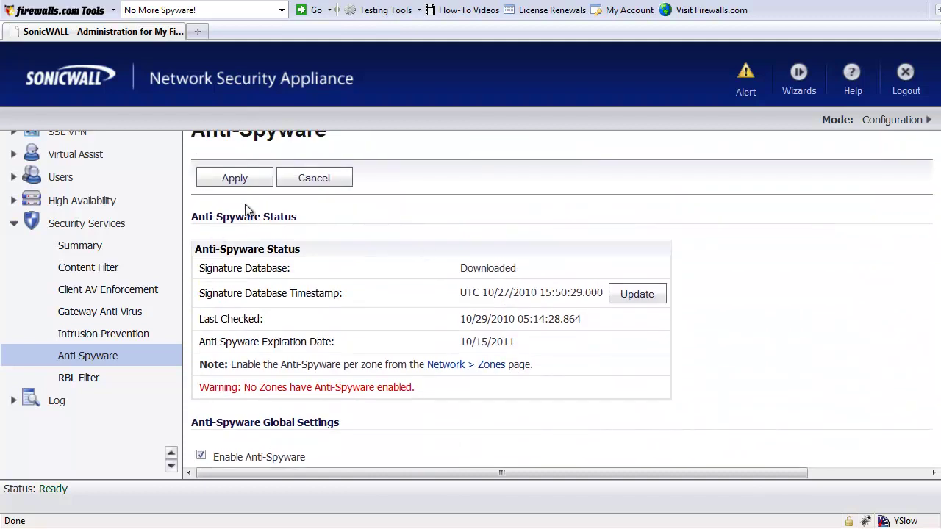
pyautogui.click(235, 178)
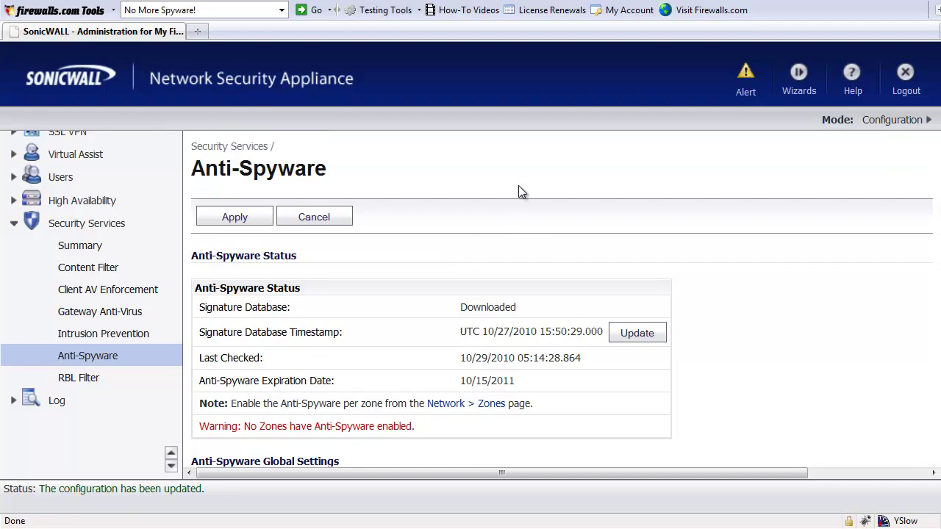
# Step: Go to Network > Zones and open the LAN zone's configuration
pyautogui.click(483, 405)
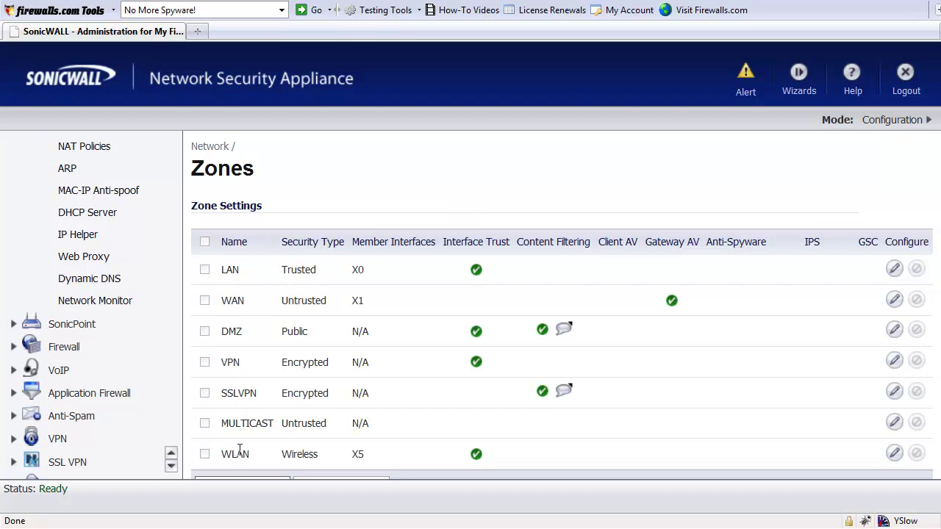
pyautogui.click(894, 269)
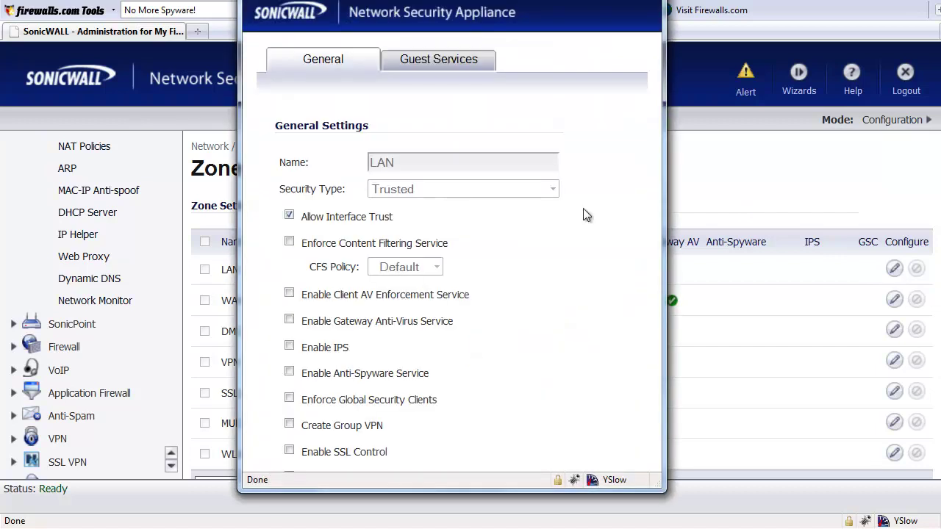
# Step: Enable the Anti-Spyware Service on the LAN zone and save it
pyautogui.click(289, 373)
pyautogui.scroll(-1, 492, 381)
pyautogui.scroll(-2, 492, 382)
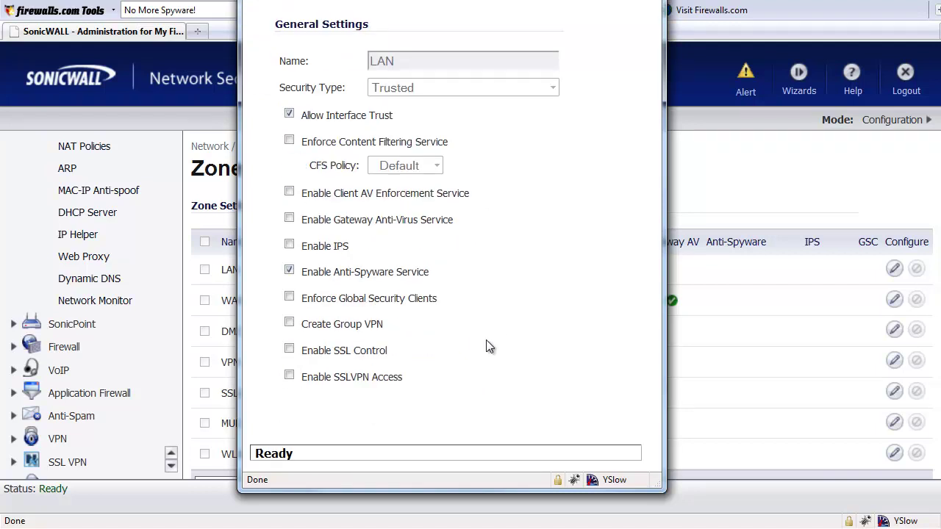
pyautogui.scroll(3, 477, 288)
pyautogui.scroll(-4, 479, 287)
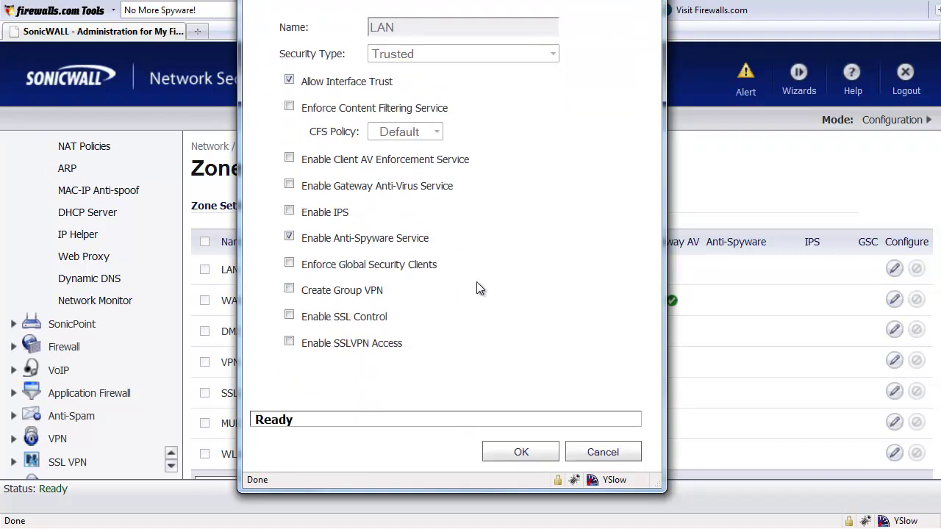
pyautogui.click(519, 454)
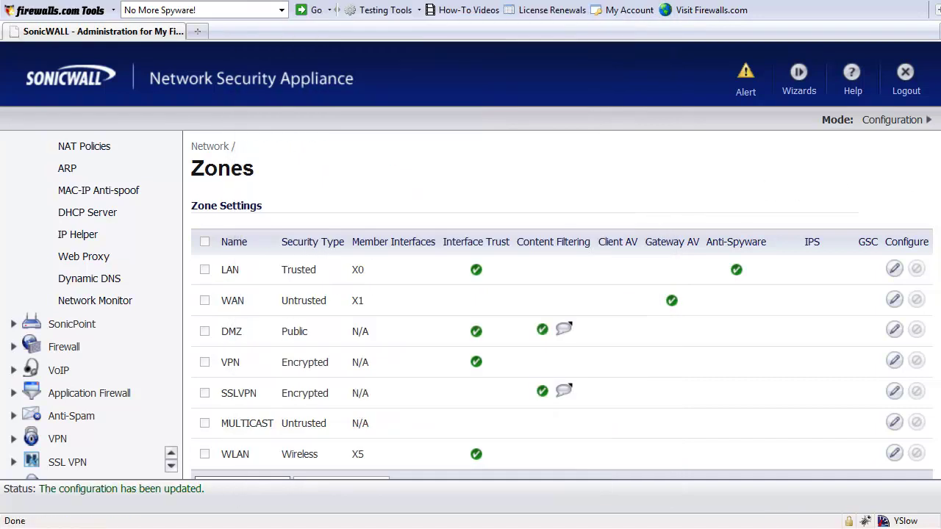
pyautogui.scroll(-1, 563, 306)
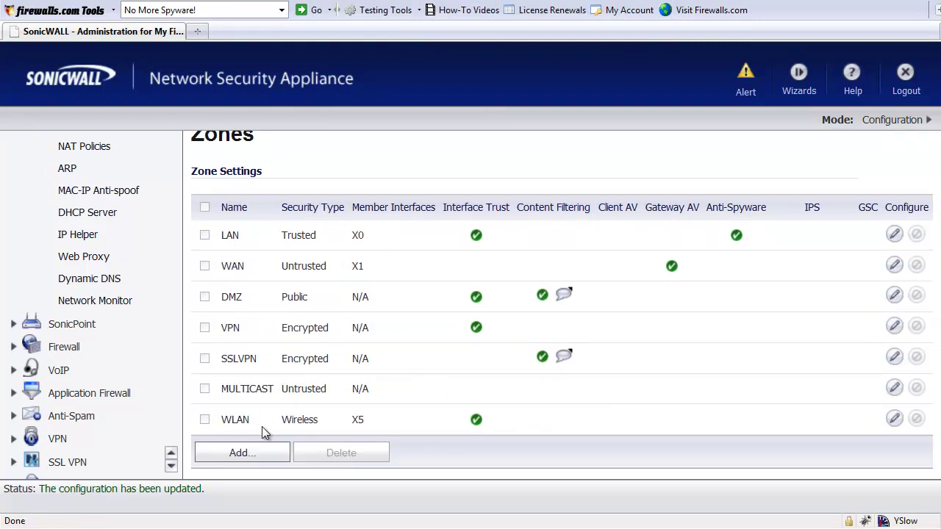
# Step: Enable the Anti-Spyware Service on the WLAN zone and save it
pyautogui.click(894, 420)
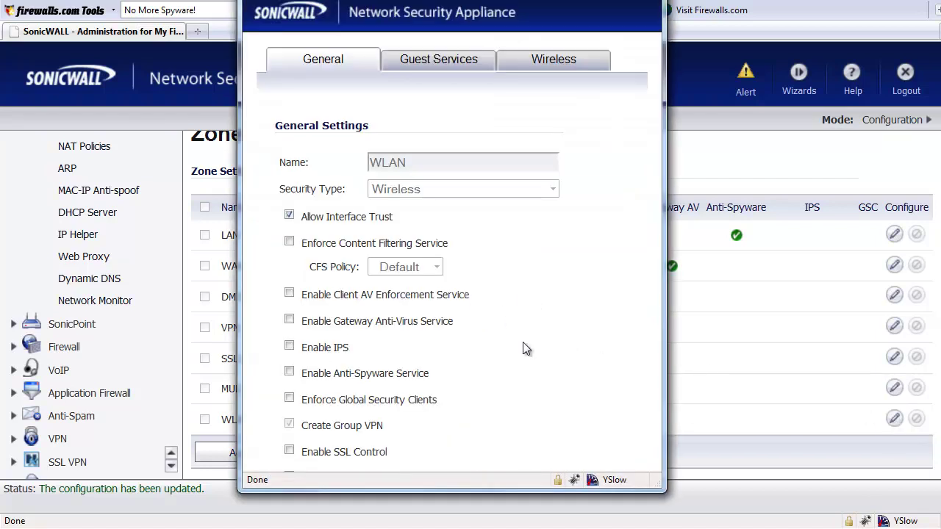
pyautogui.scroll(-3, 523, 342)
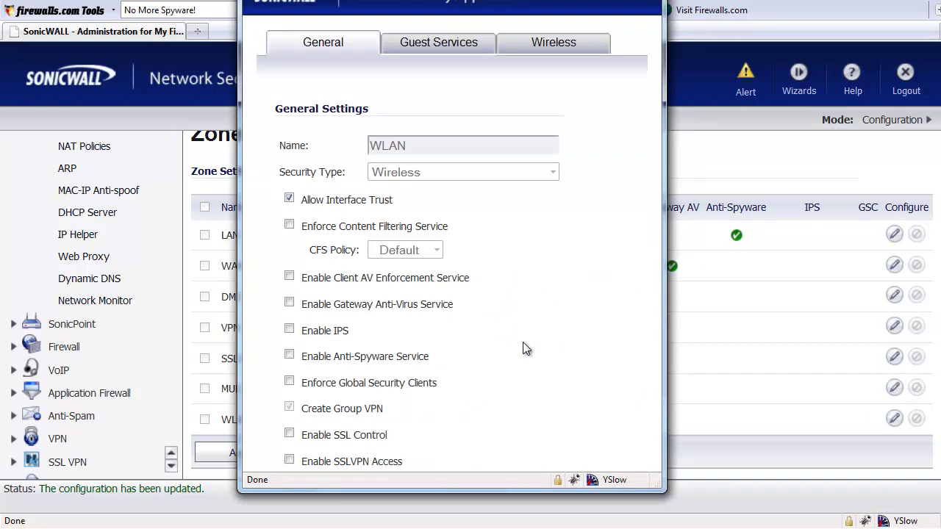
pyautogui.scroll(-4, 523, 342)
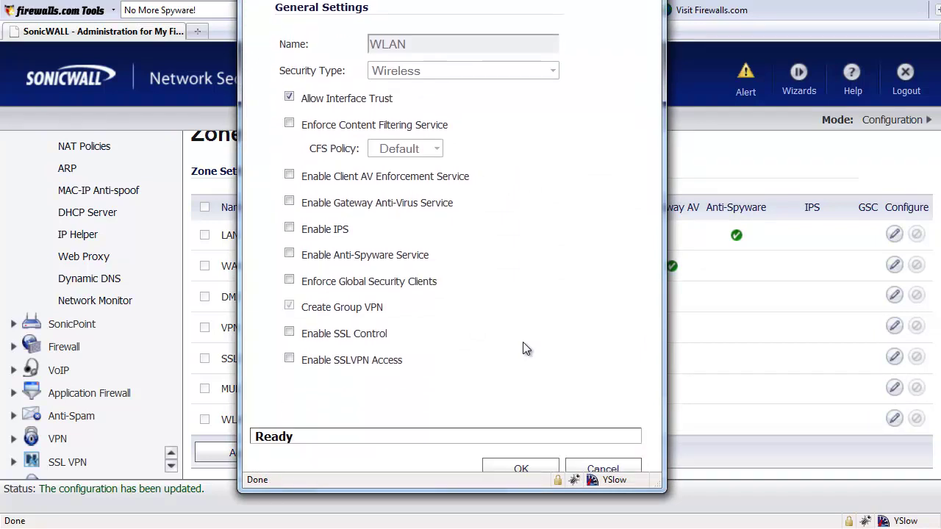
pyautogui.click(289, 253)
pyautogui.click(524, 469)
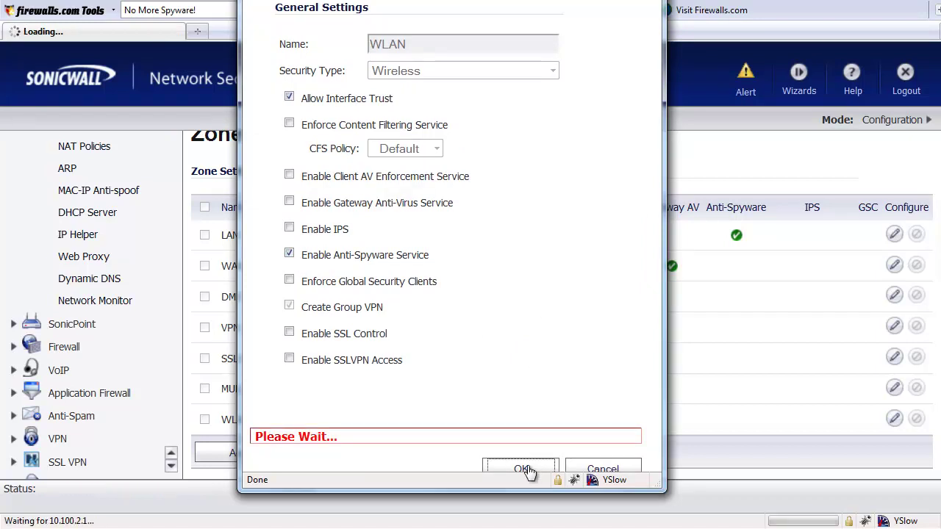